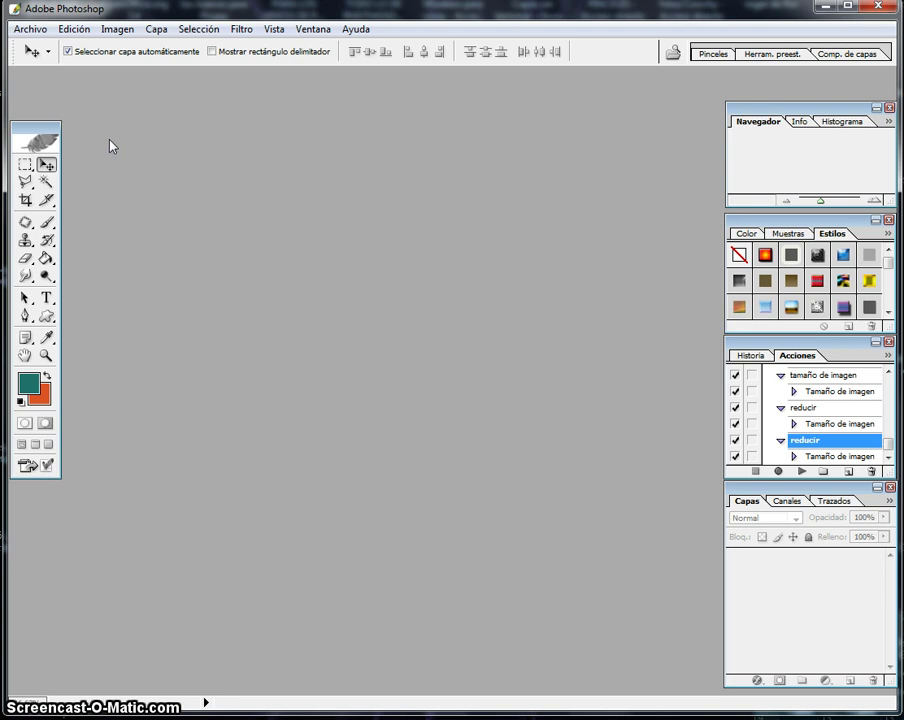
Step: Open DSCN2317.JPG from the desktop's Imagenes Reducir folder
click(29, 30)
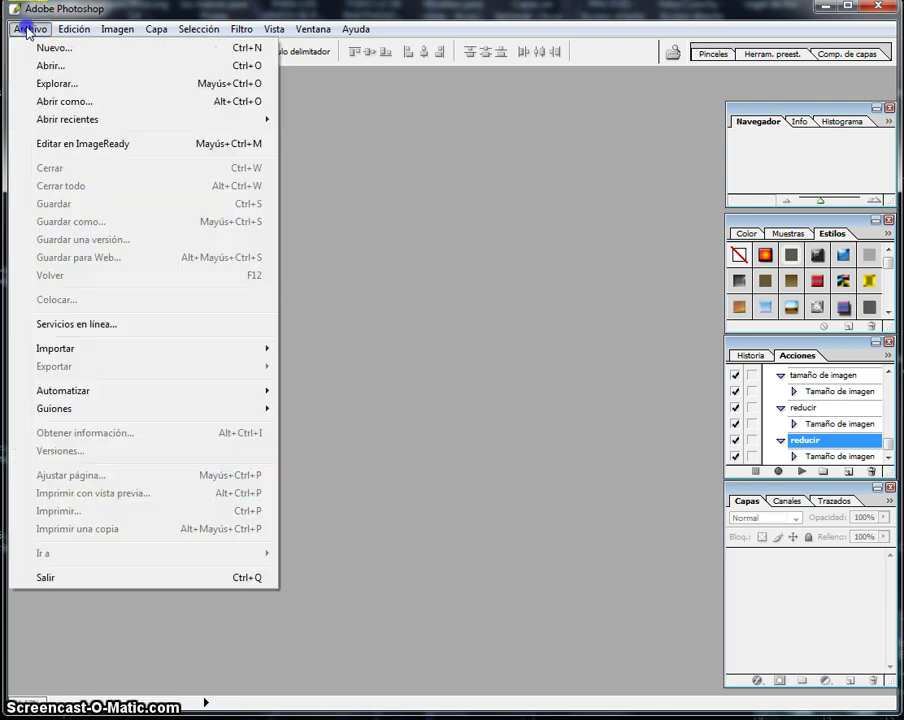
click(50, 67)
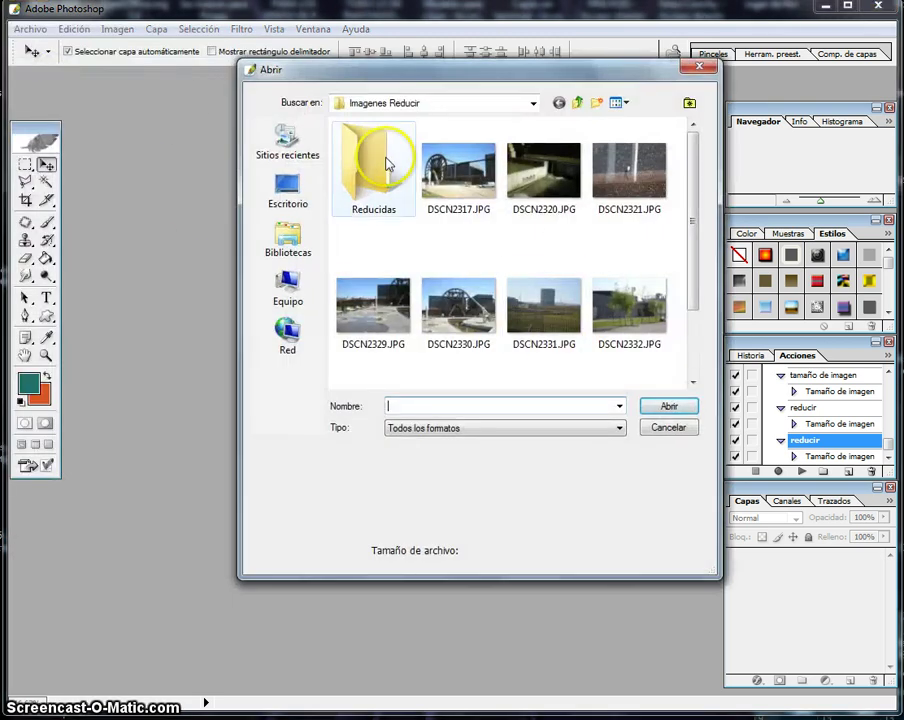
click(287, 187)
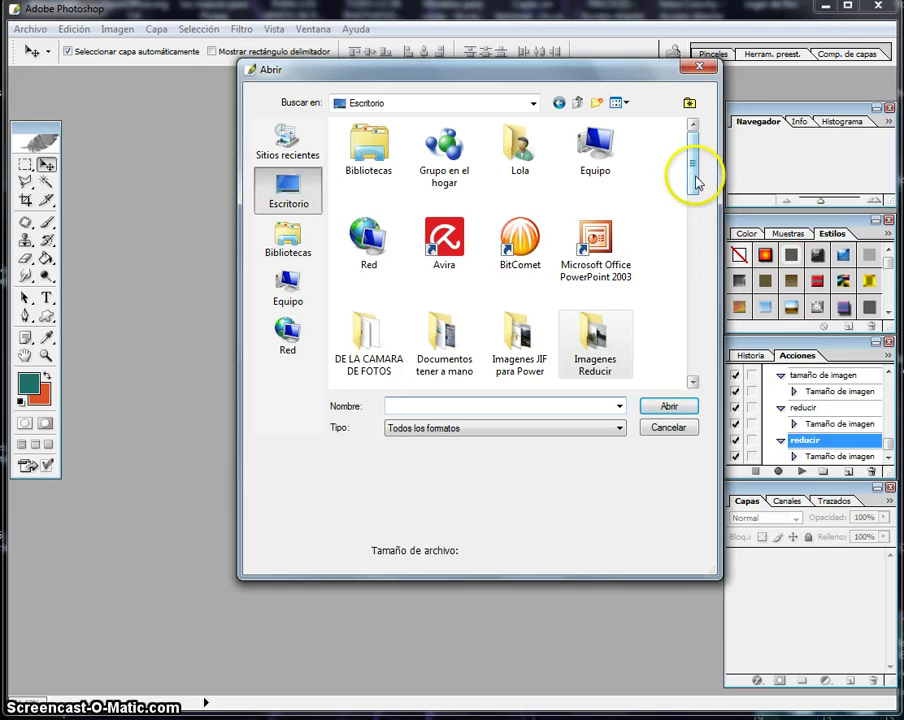
drag(697, 181, 694, 218)
click(596, 205)
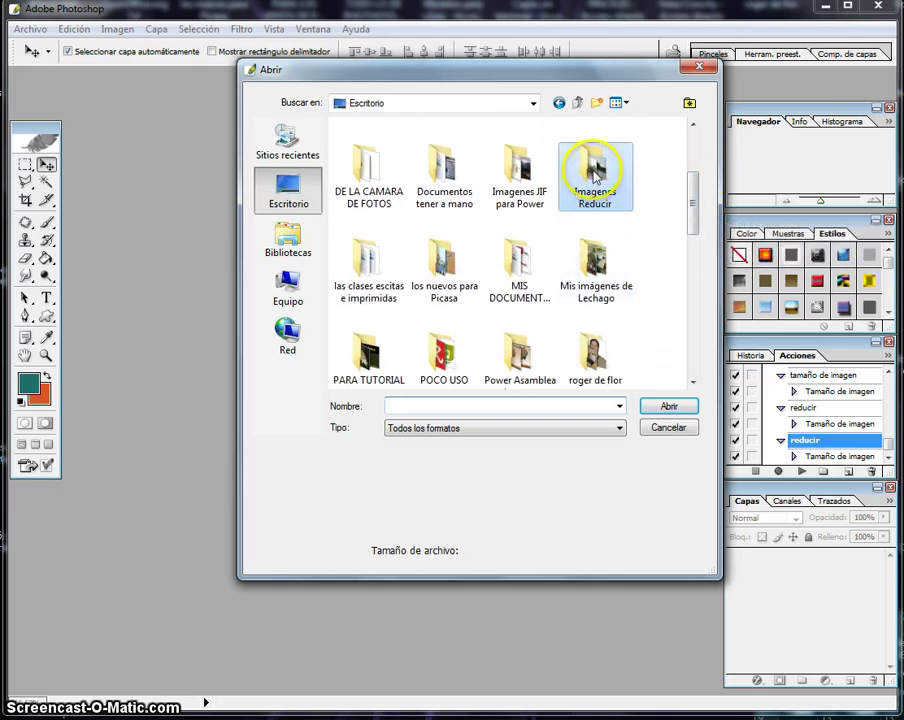
double_click(595, 174)
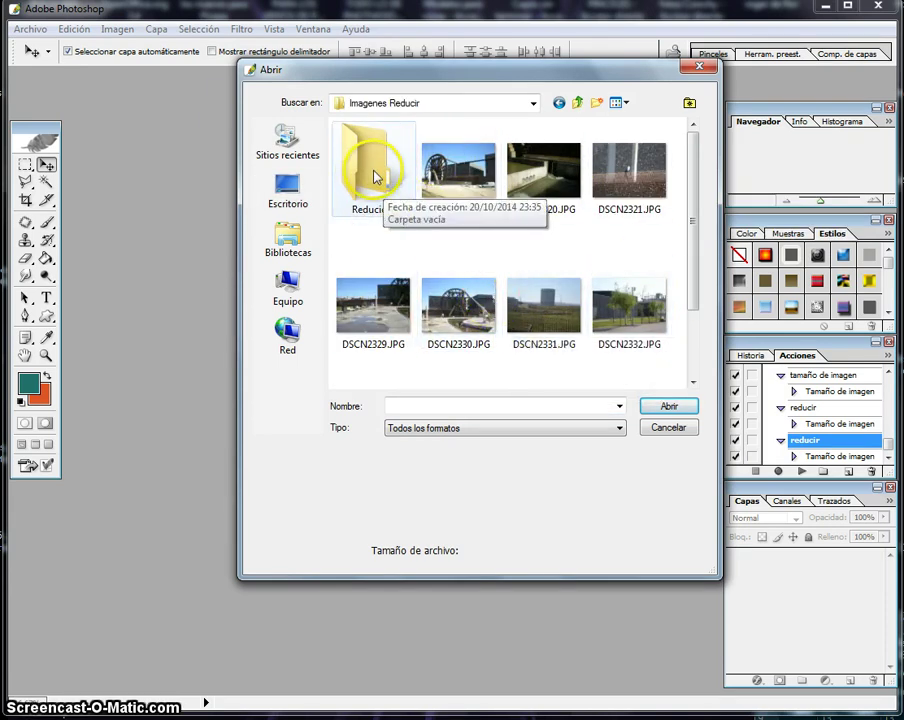
mouse_move(372, 175)
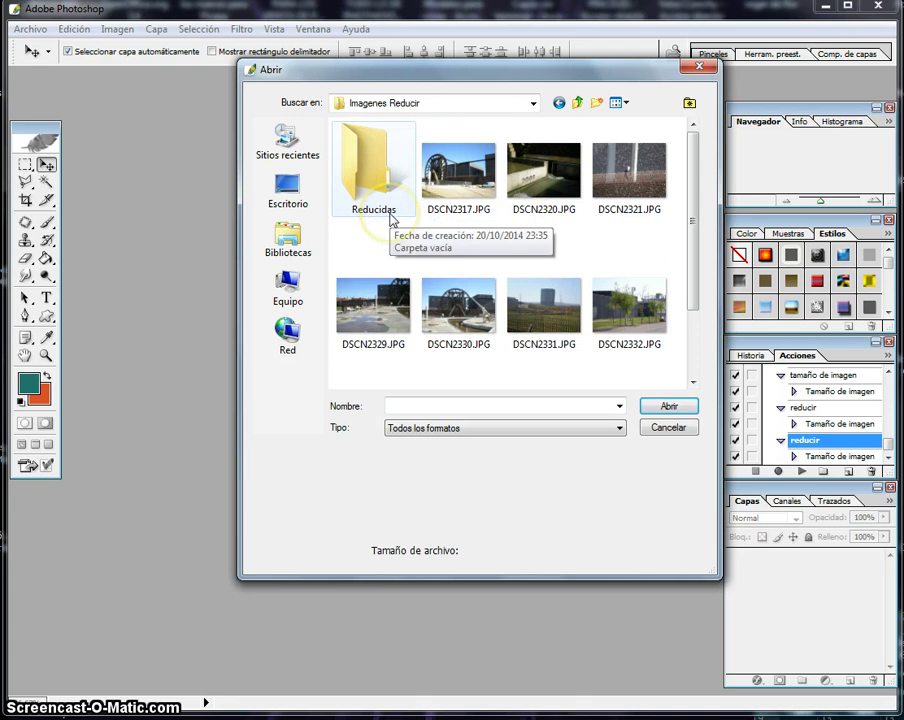
click(444, 162)
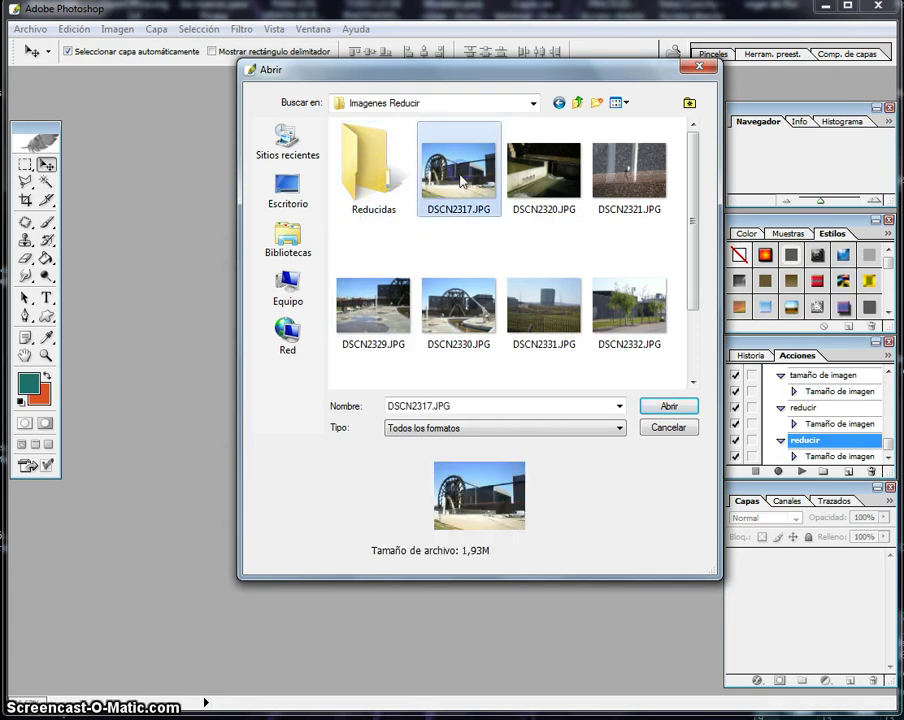
click(676, 405)
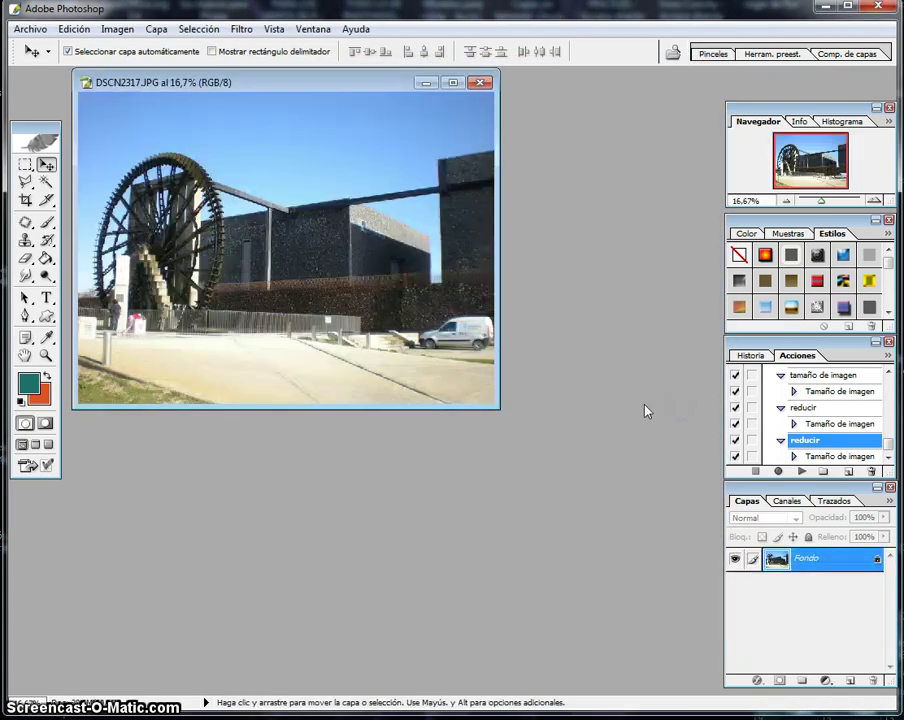
drag(366, 84, 408, 148)
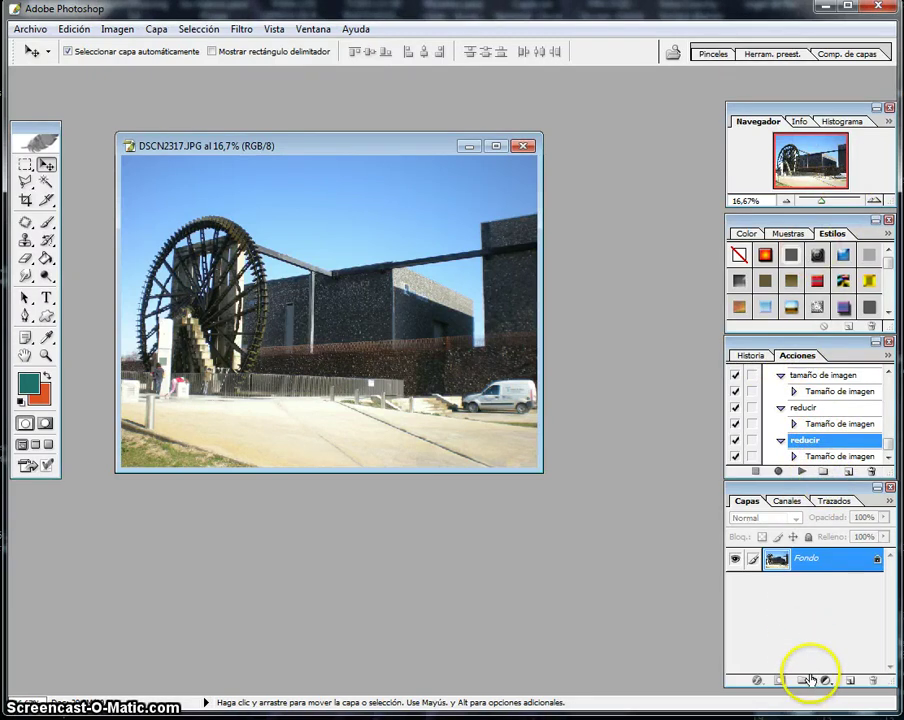
click(314, 32)
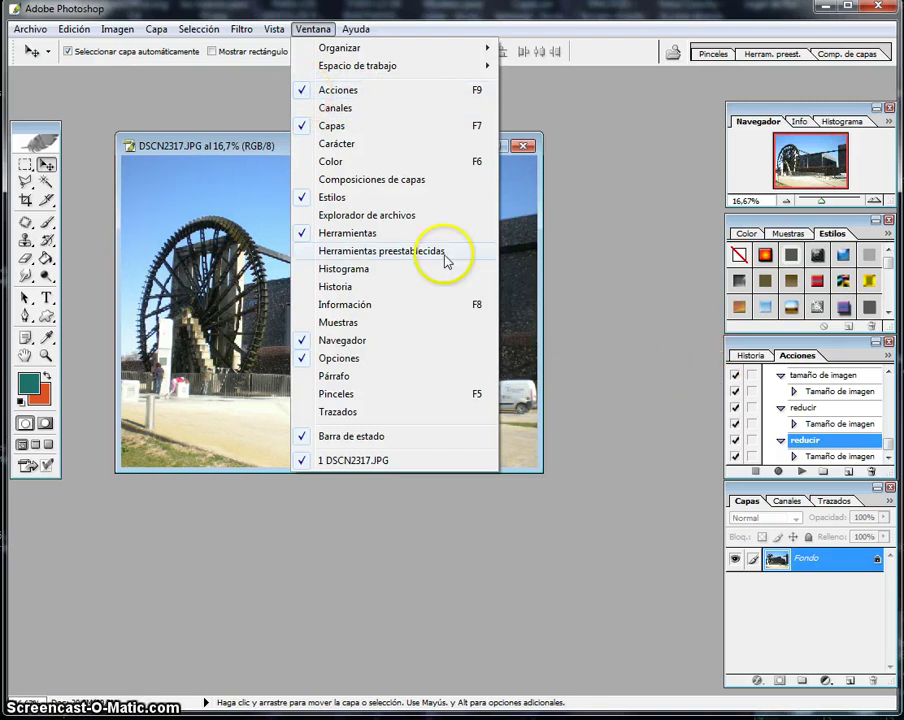
click(600, 122)
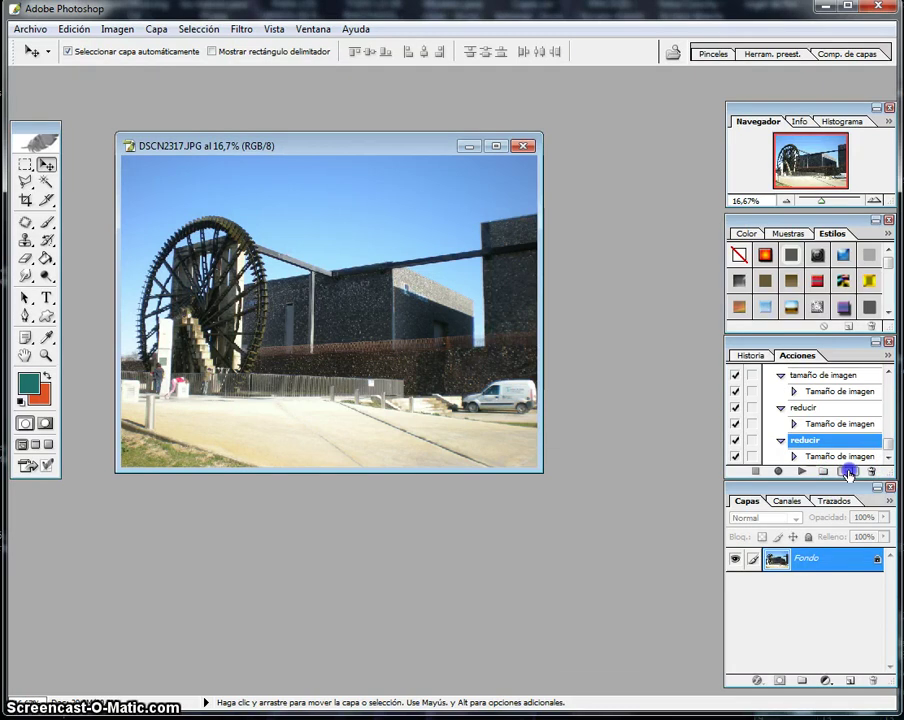
Step: Create a new action named Reducir in the default set and start recording it
click(848, 472)
text(Reducir)
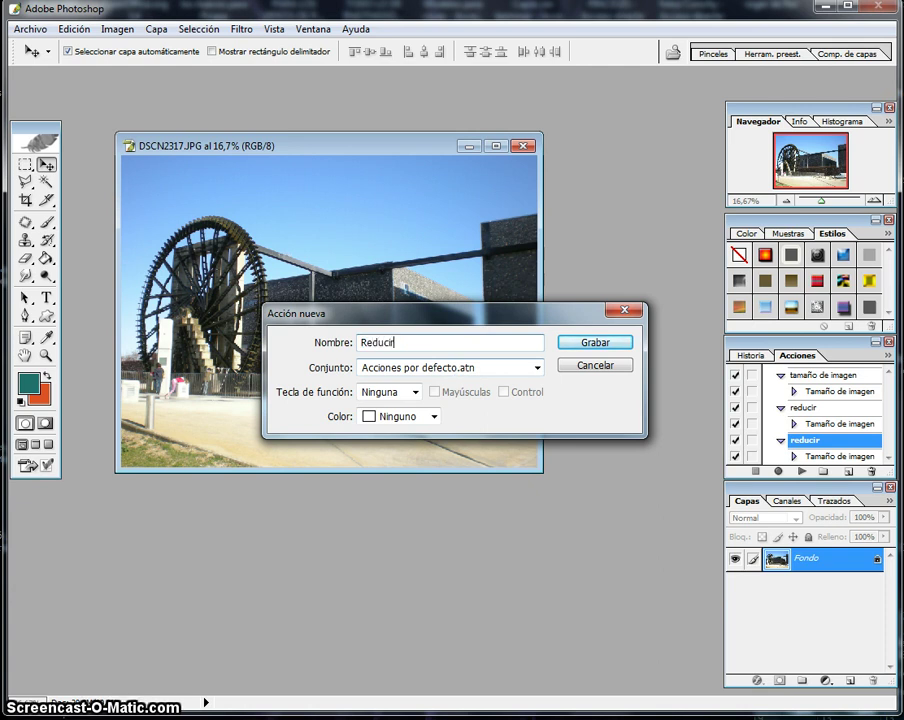
click(619, 346)
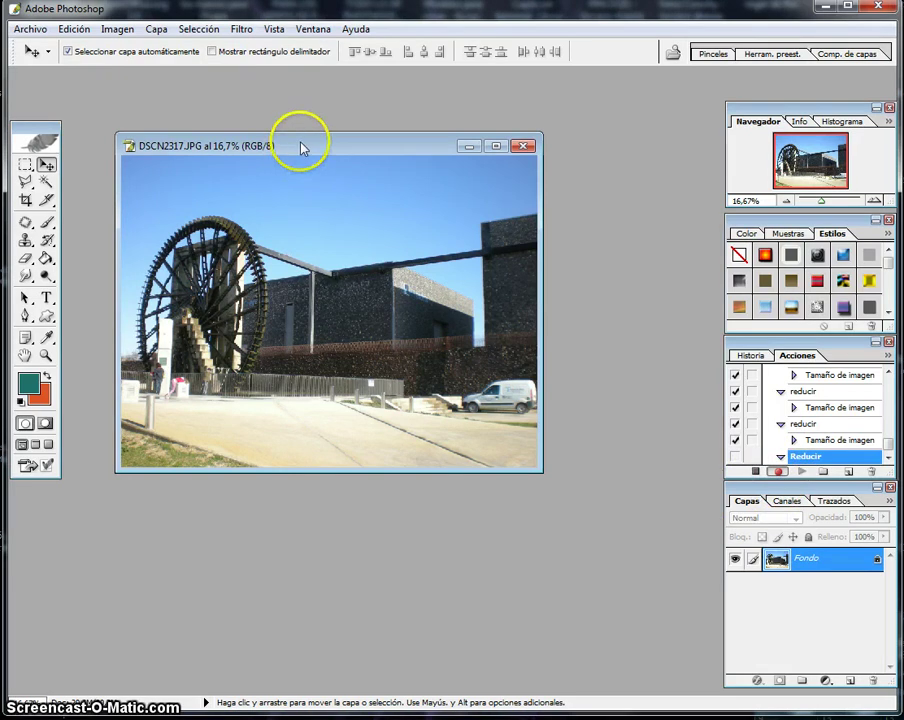
drag(303, 148, 312, 149)
Step: Resize the image to 20 cm width at 200 ppi with proportions locked, then stop recording
click(117, 31)
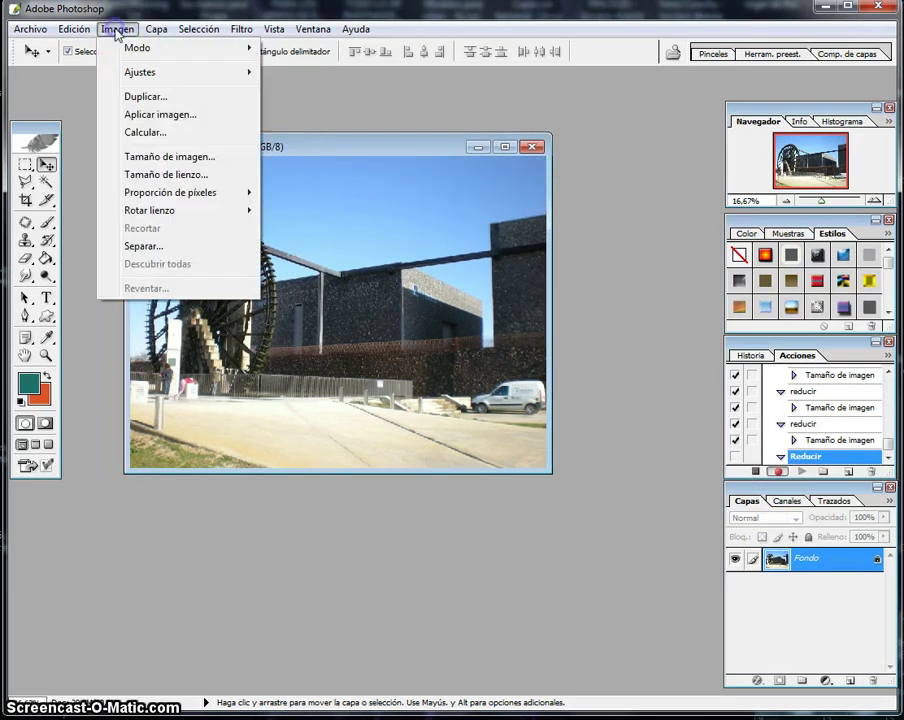
click(140, 158)
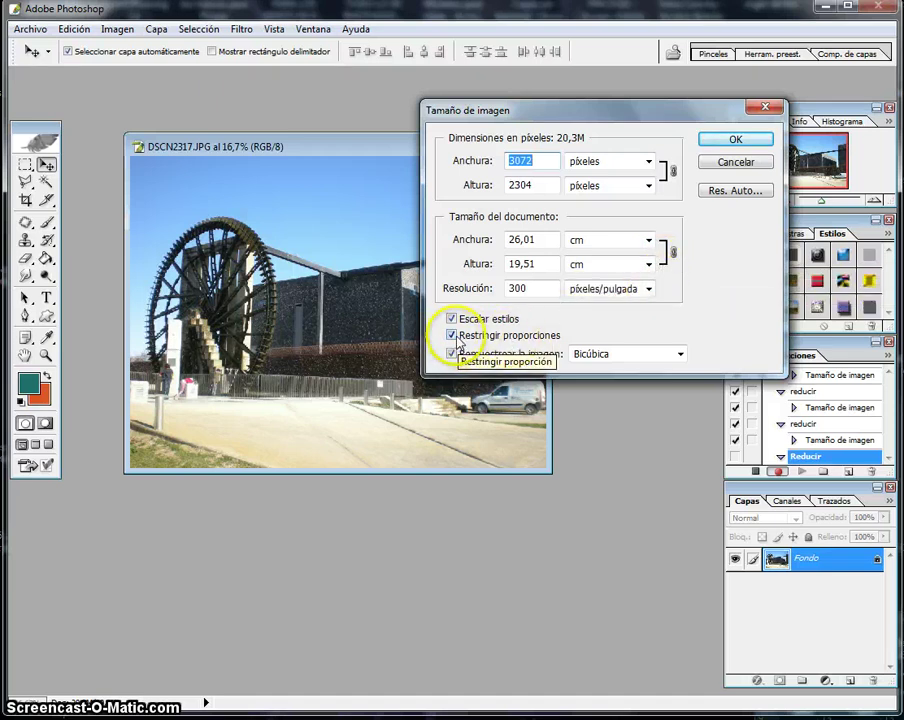
click(452, 337)
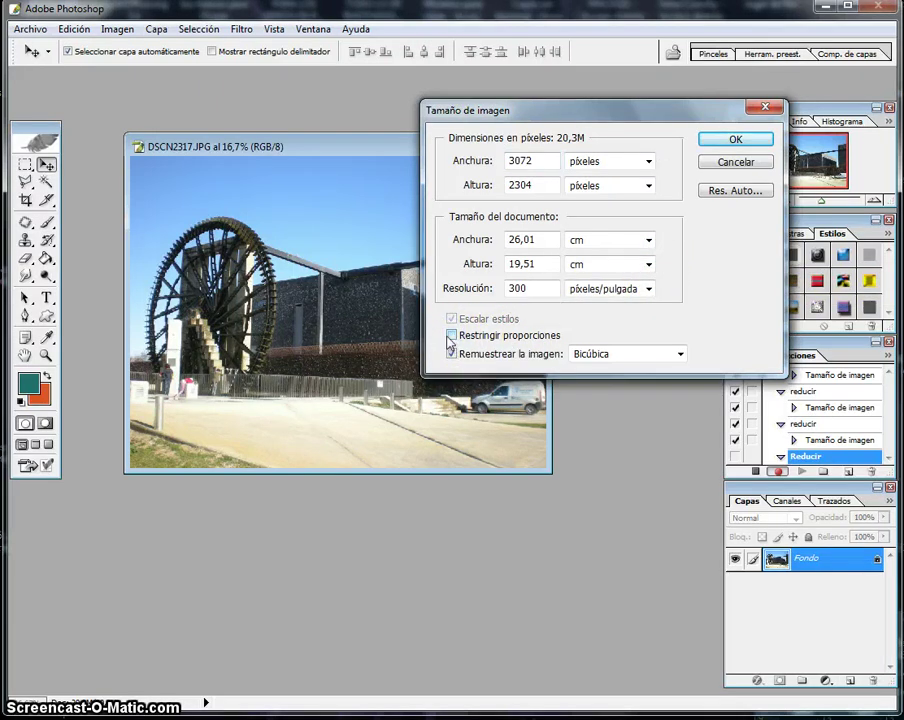
click(450, 340)
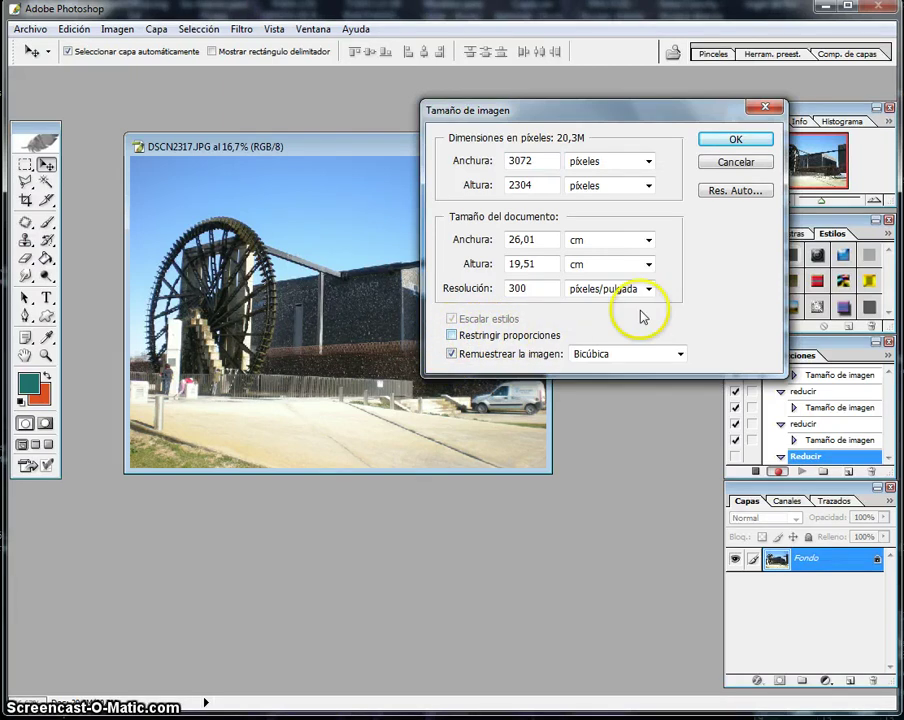
click(452, 336)
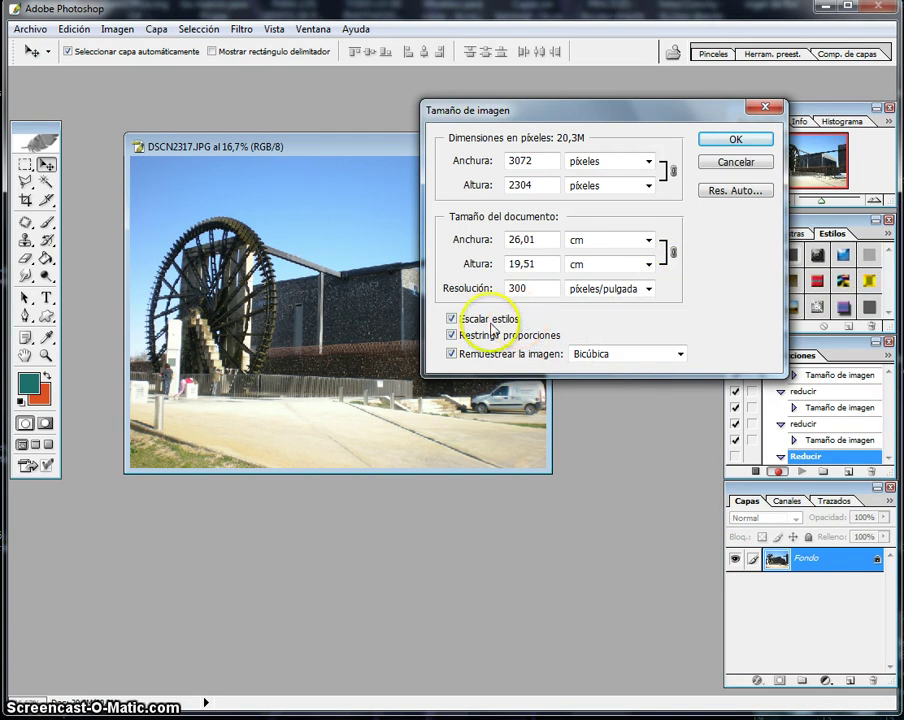
double_click(521, 240)
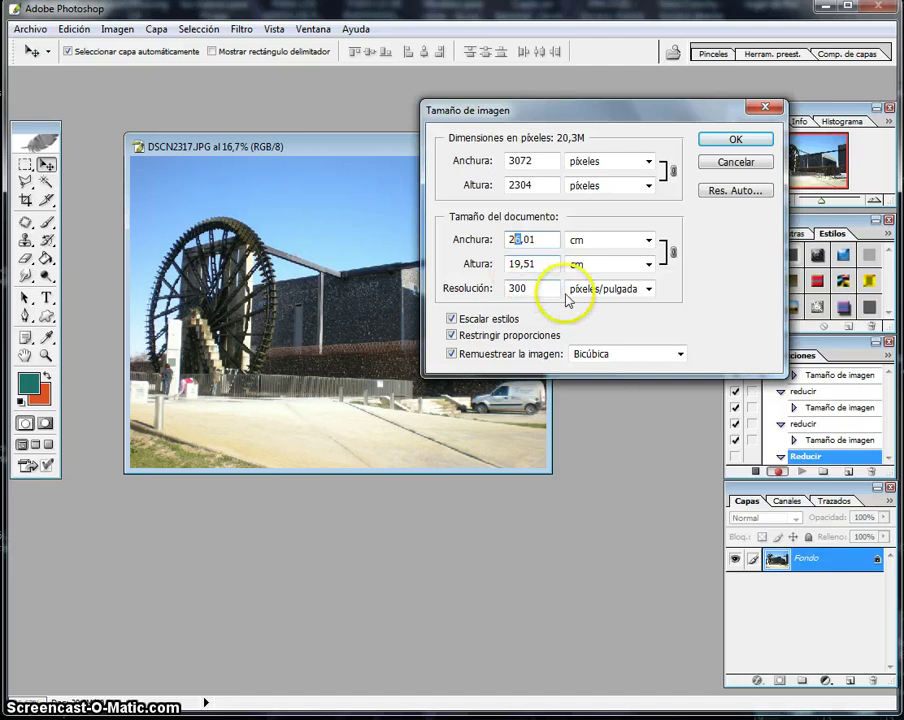
text(20)
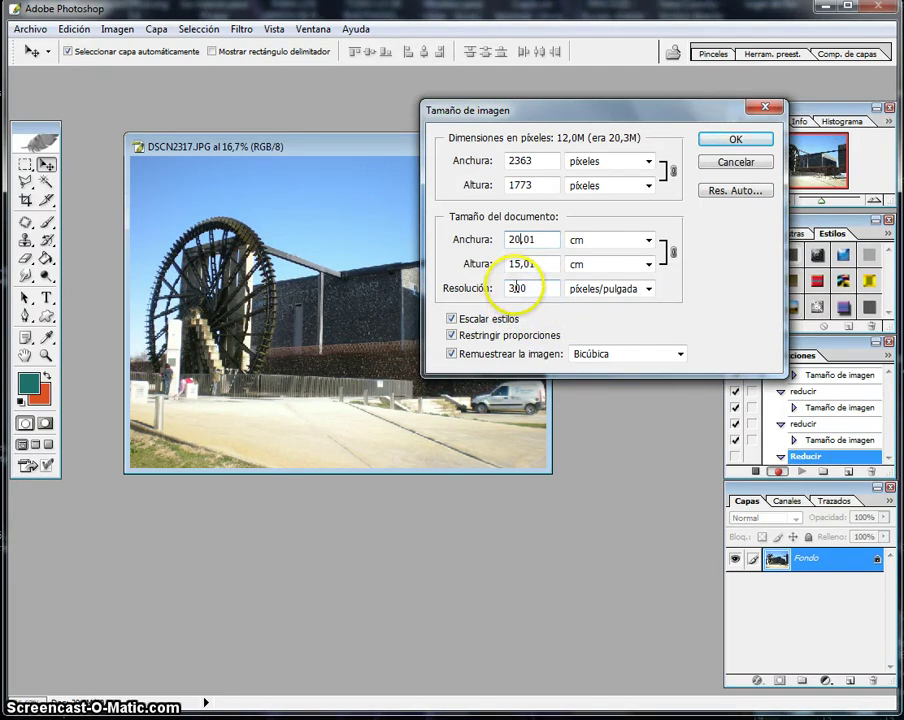
text(2)
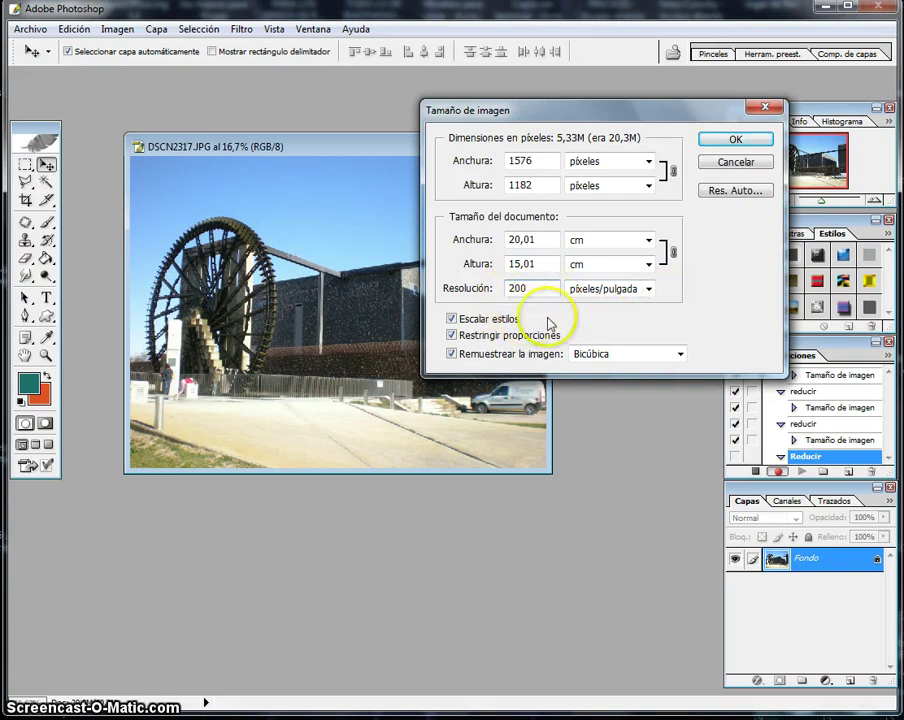
click(735, 140)
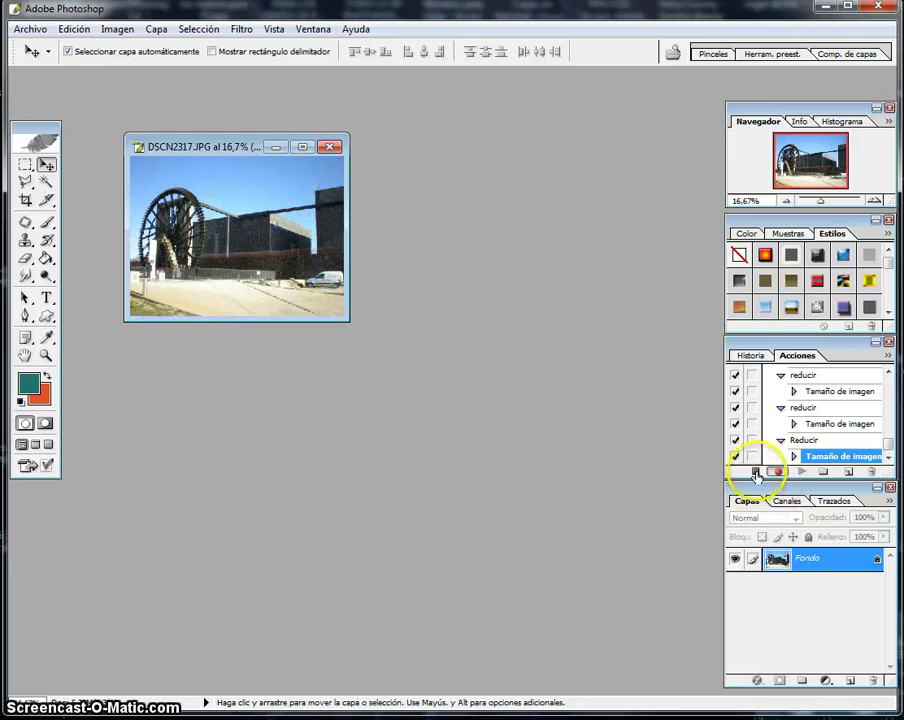
click(755, 472)
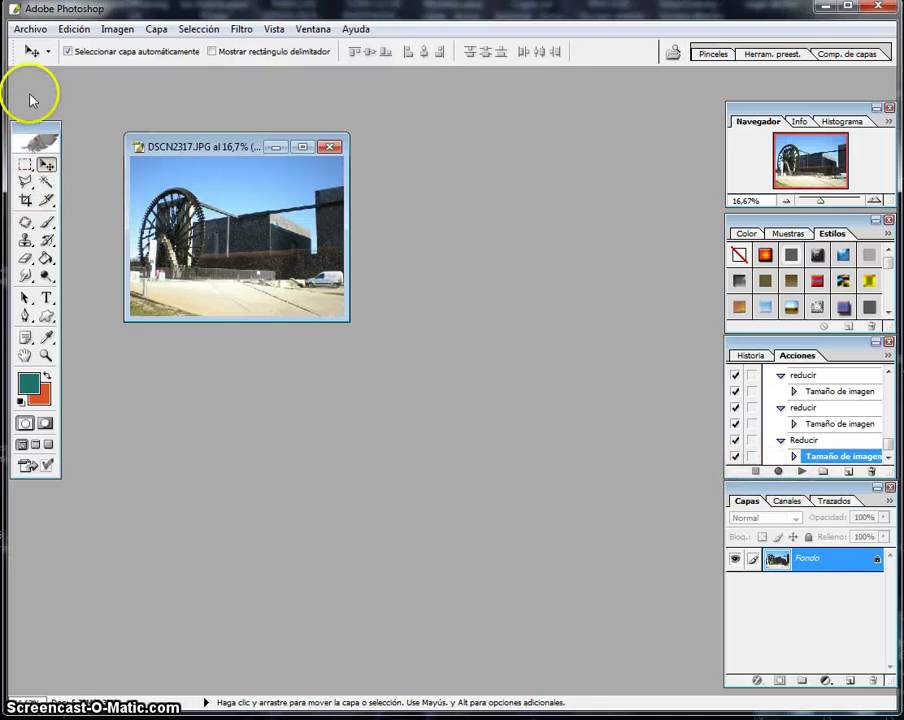
click(24, 29)
mouse_move(63, 391)
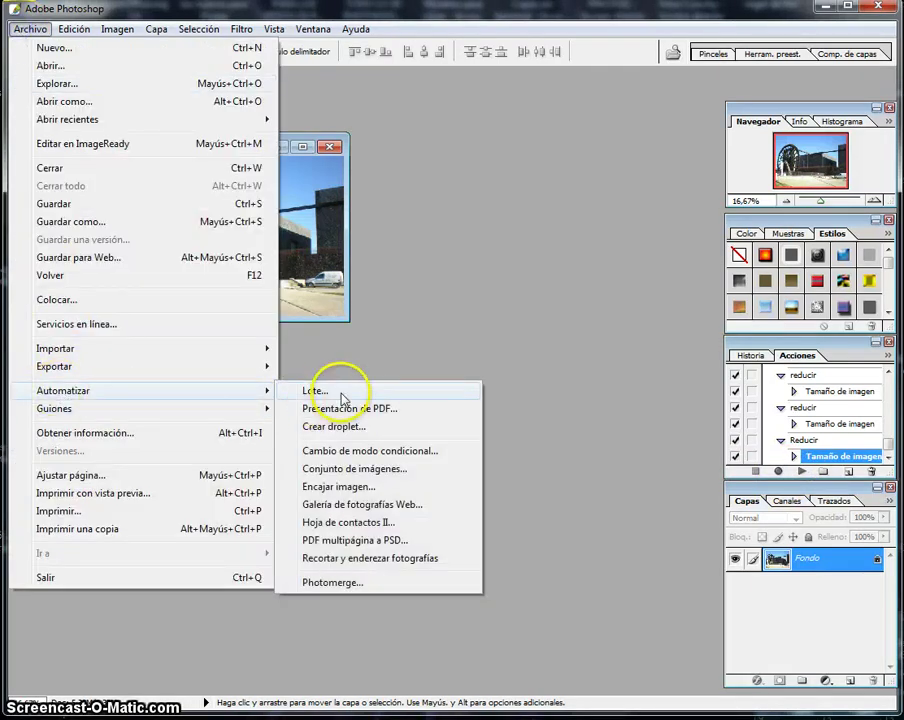
Step: Start a Lote batch run with the Reducir action and Imagenes Reducir as the source folder
click(341, 393)
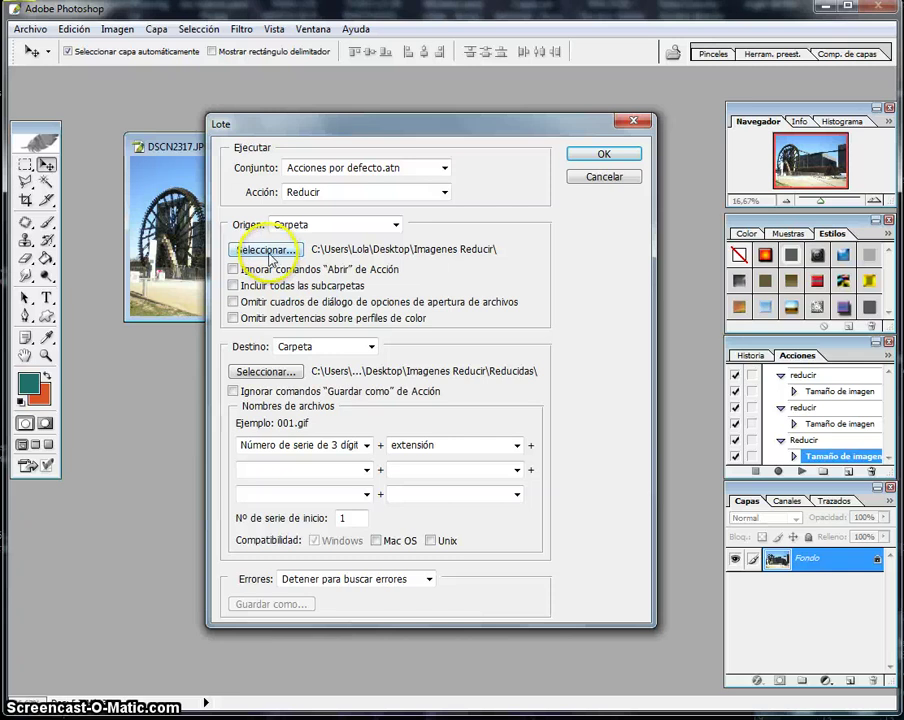
click(268, 252)
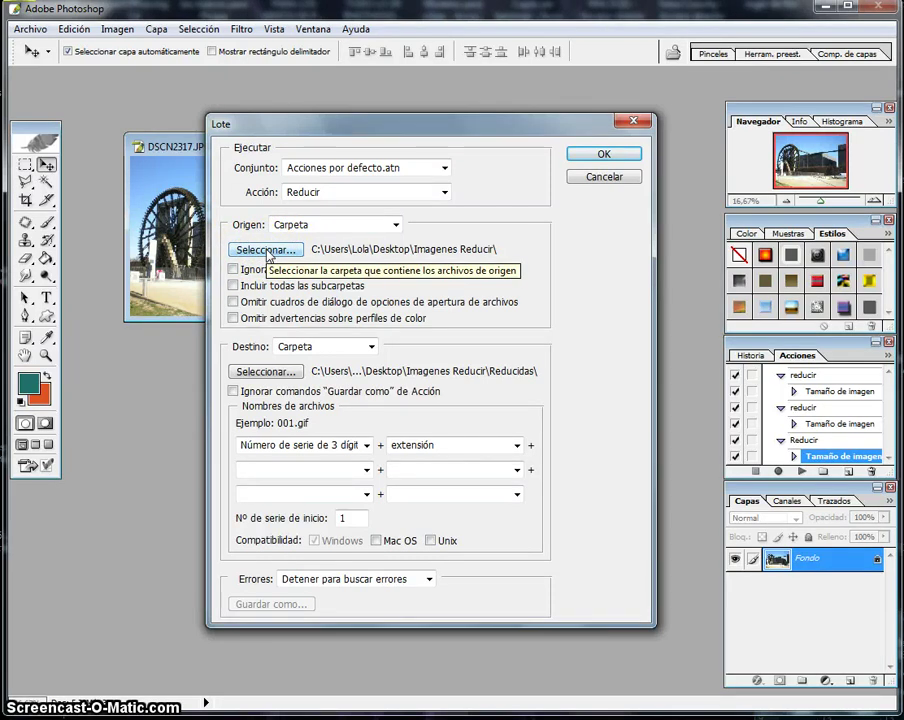
click(268, 250)
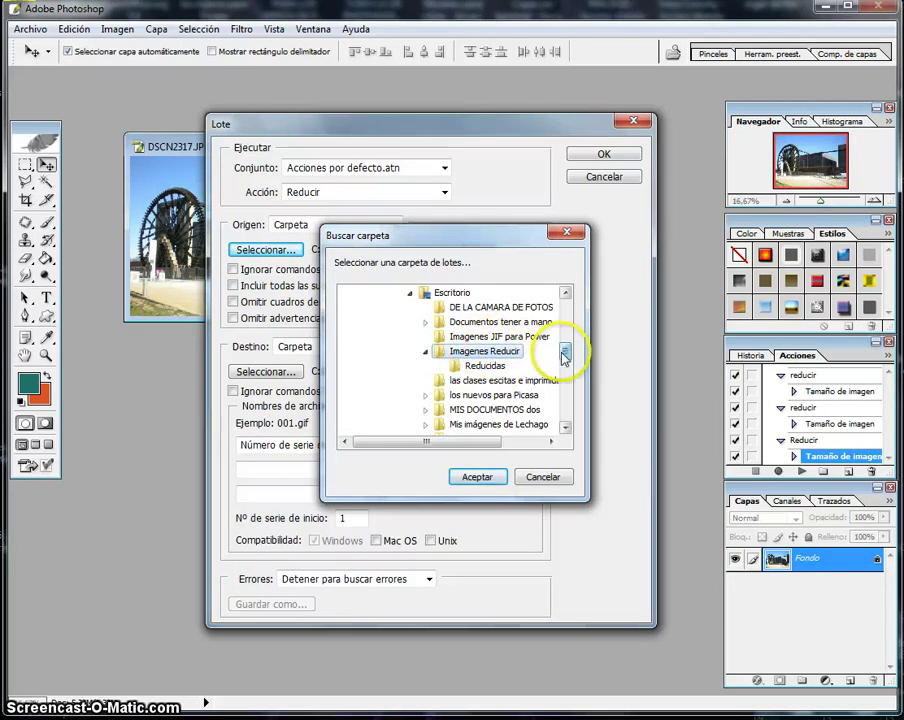
mouse_move(565, 353)
mouse_down()
mouse_move(565, 402)
mouse_move(567, 354)
mouse_up()
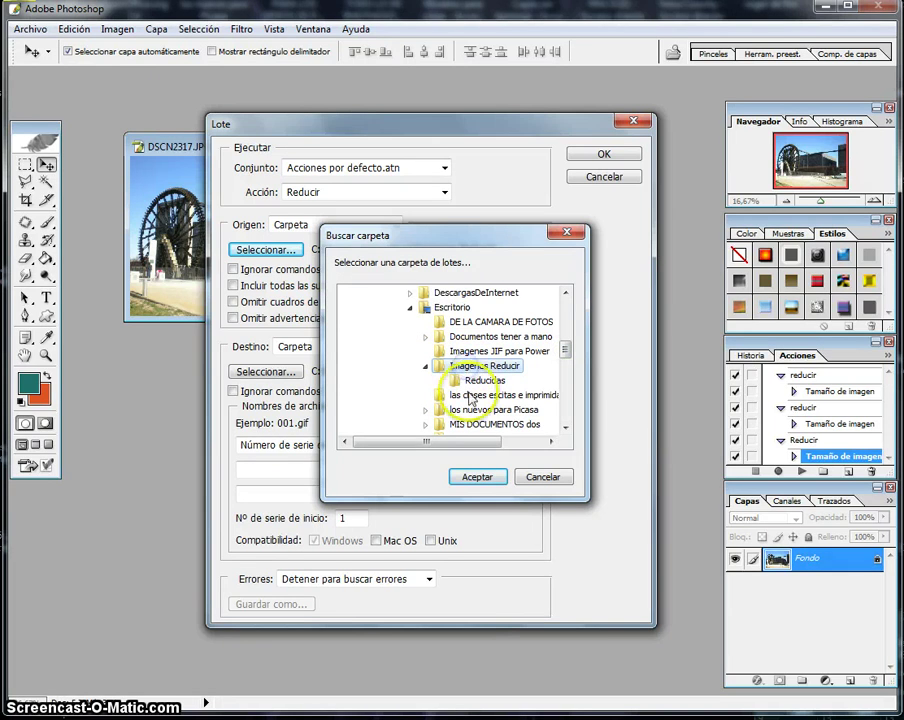
click(478, 480)
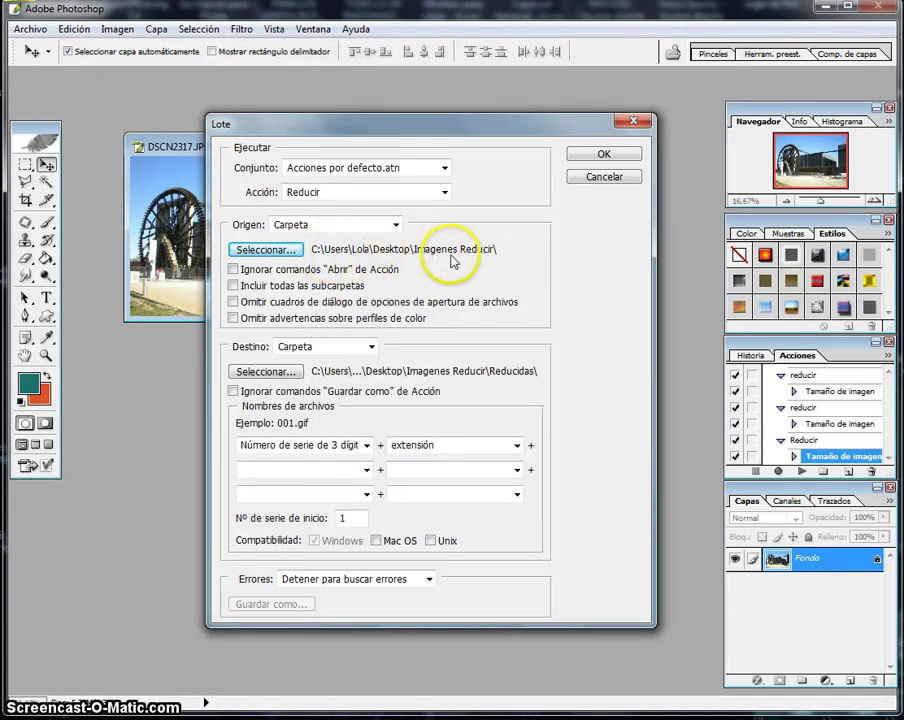
Step: Set the batch destination to the Reducidas subfolder inside Imagenes Reducir
click(265, 374)
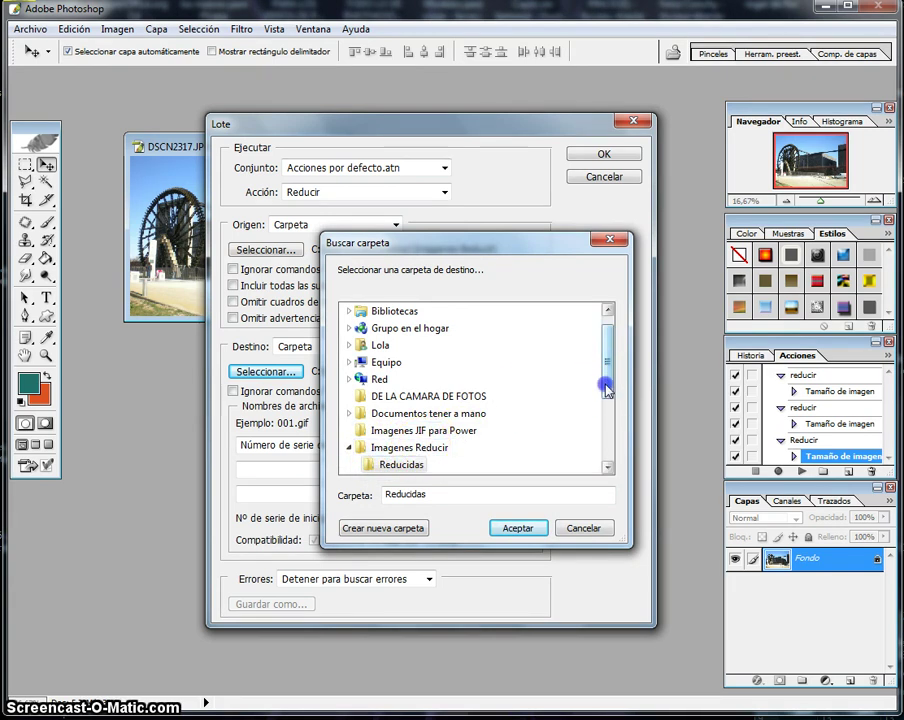
drag(603, 388, 606, 403)
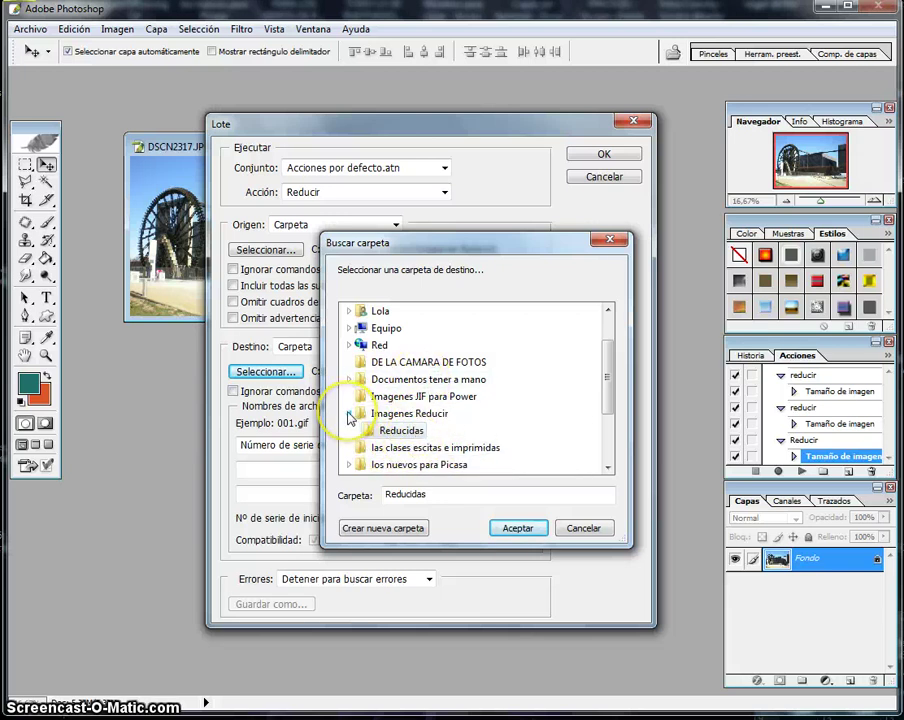
click(349, 413)
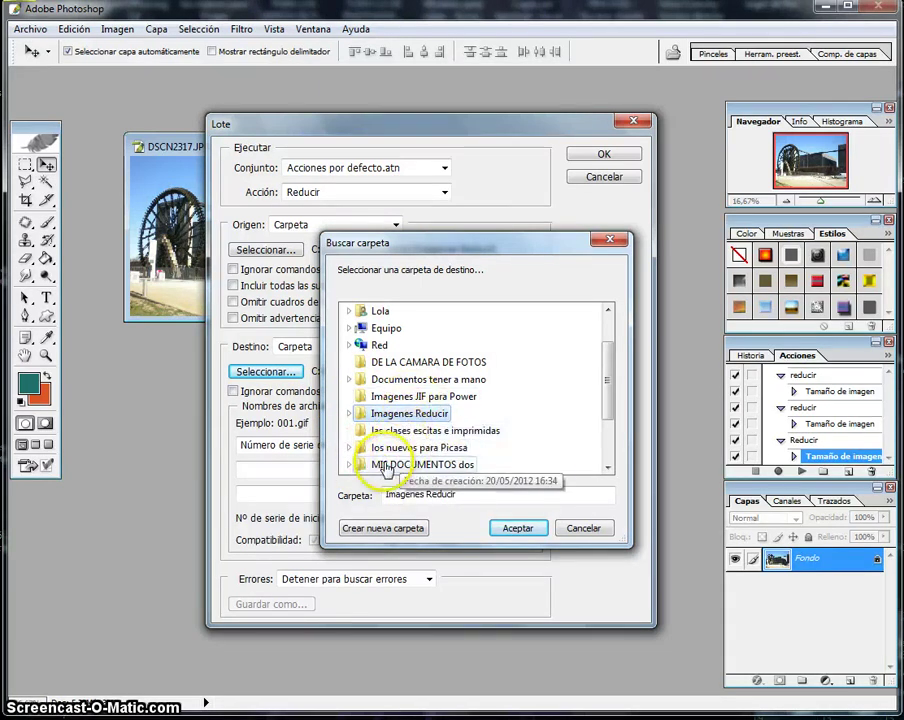
click(349, 413)
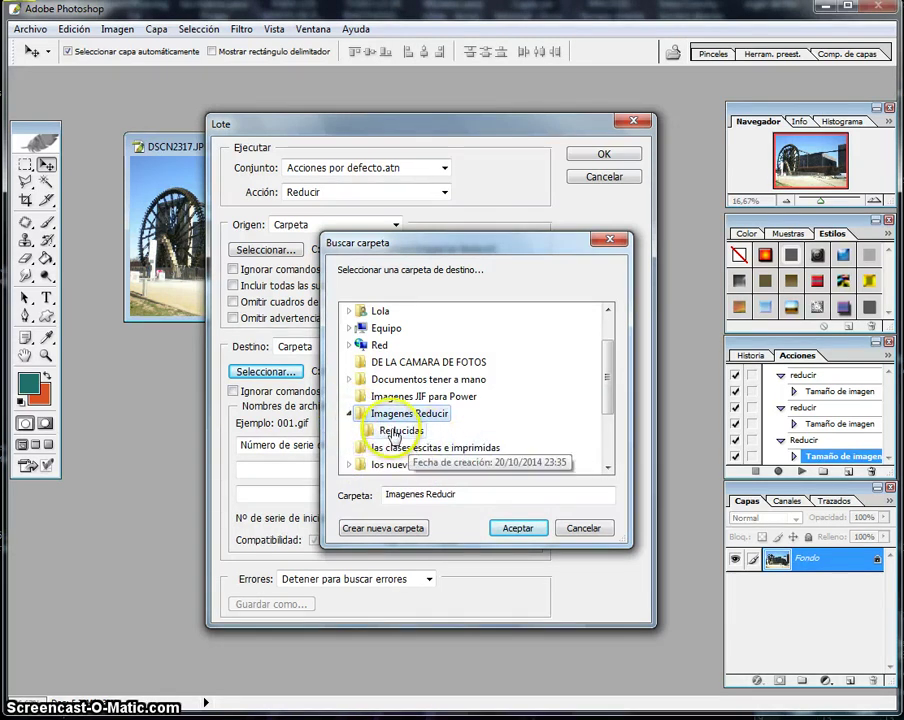
click(392, 430)
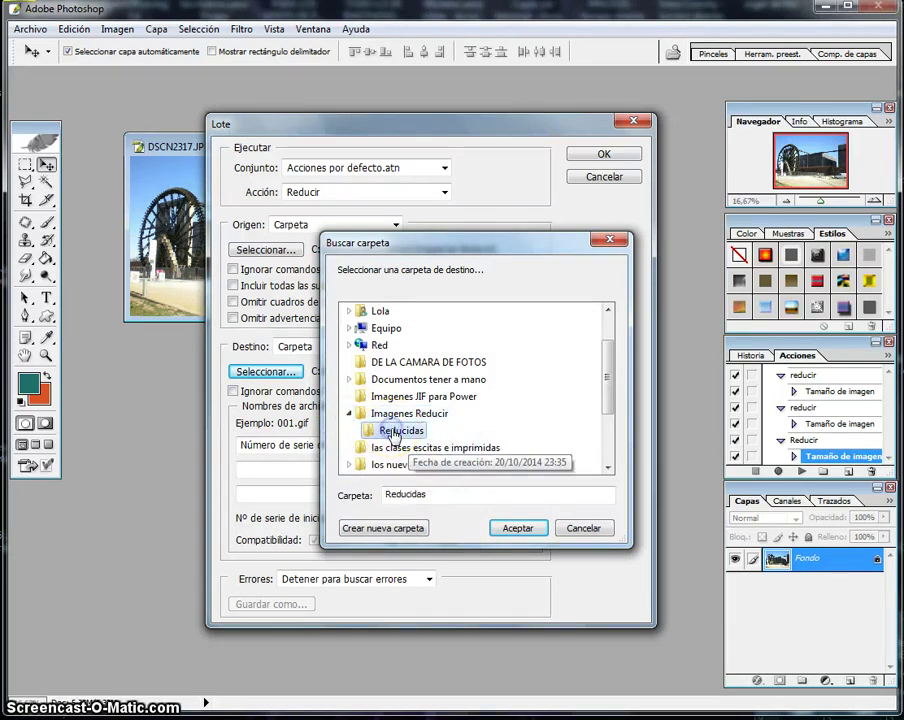
click(518, 529)
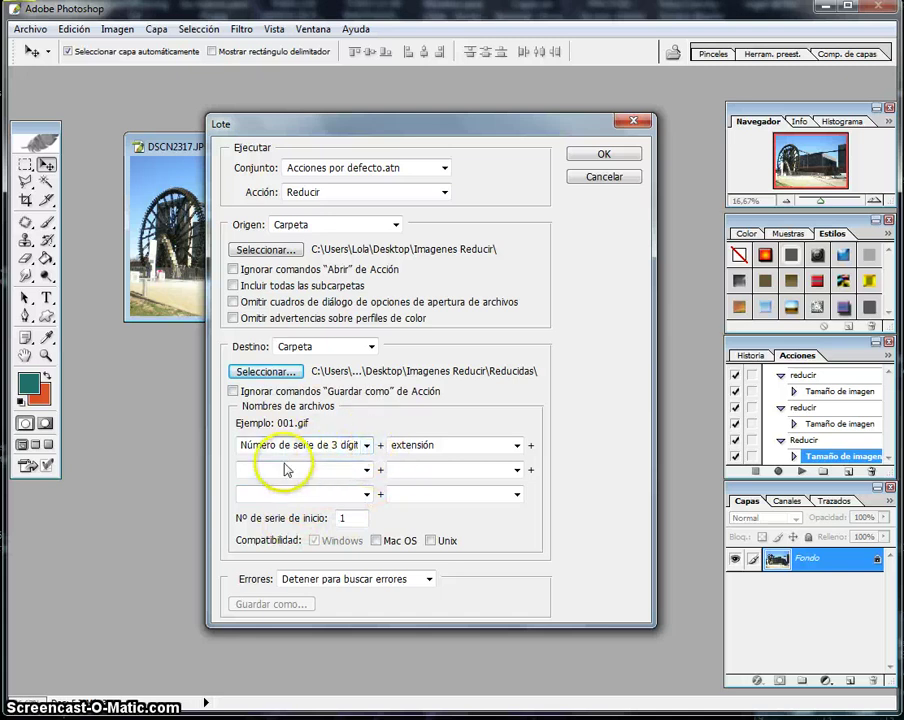
Step: Keep 3-digit serial number plus extension file naming and start the batch
click(367, 446)
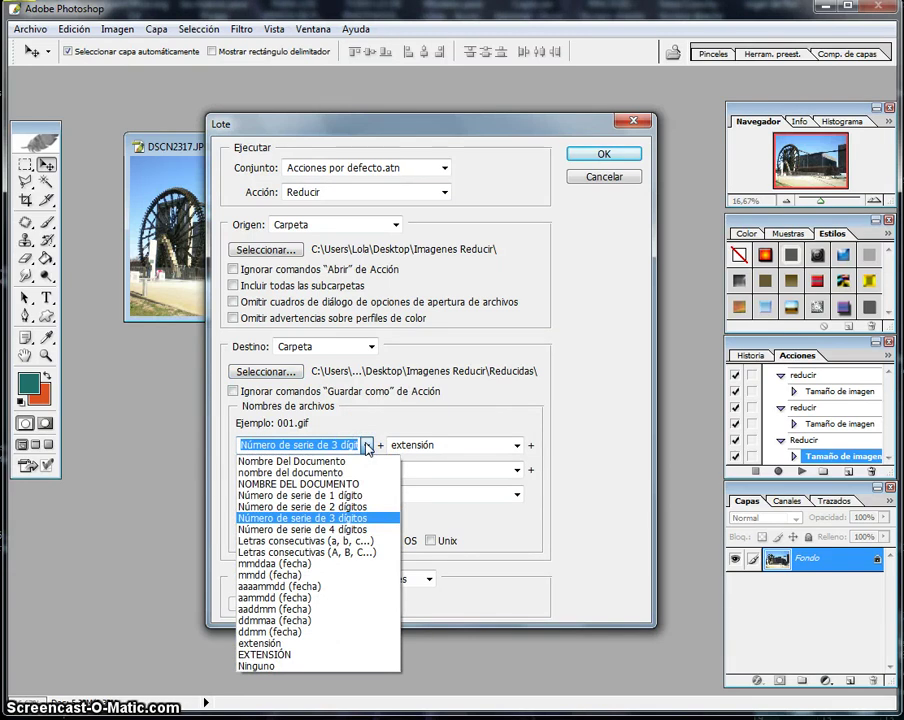
click(367, 448)
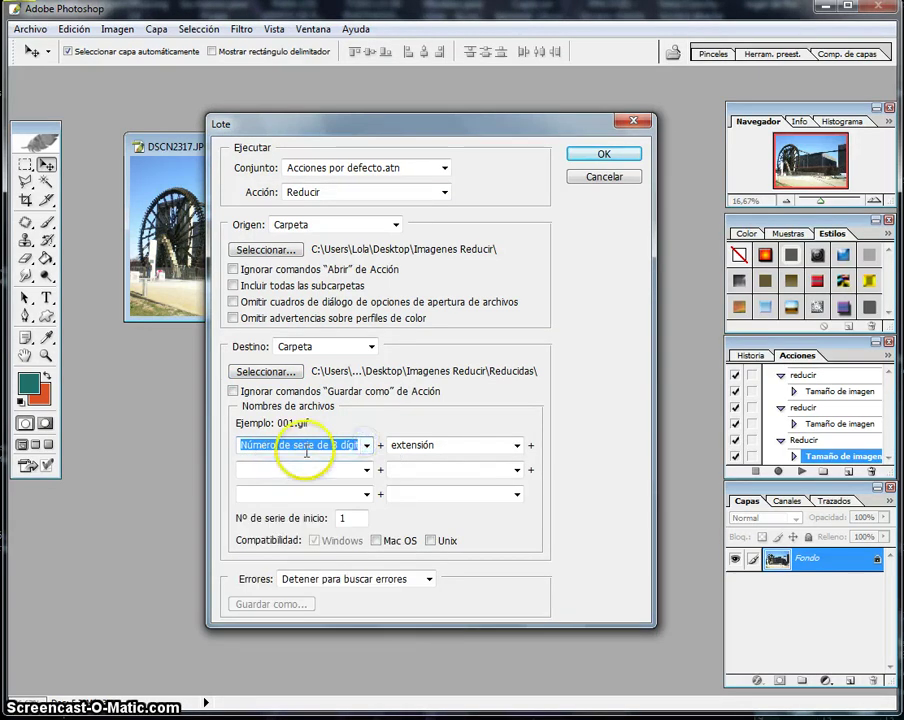
click(608, 156)
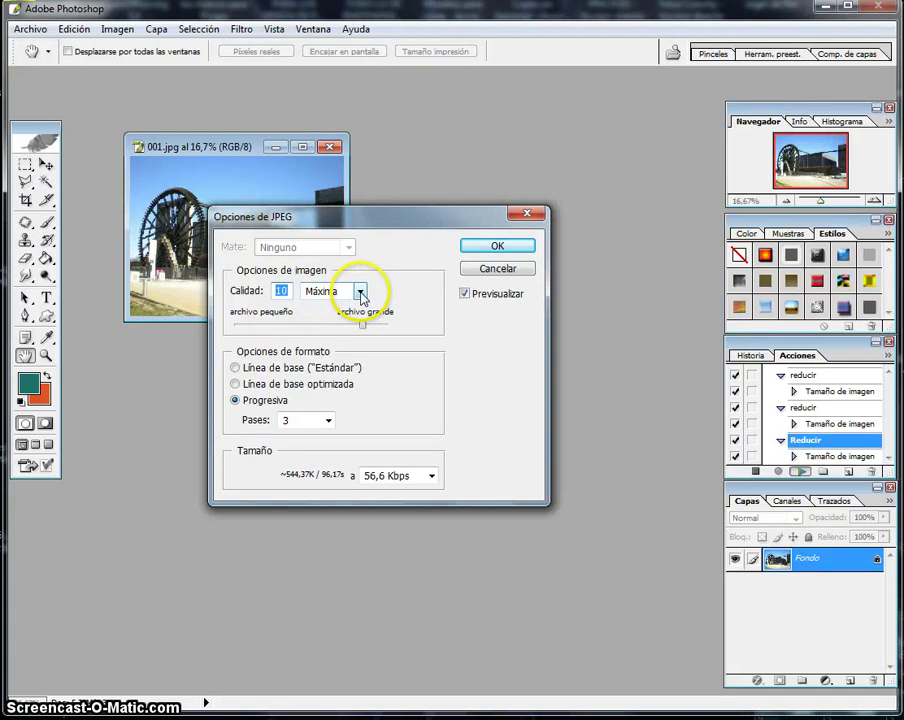
Step: Save 001.jpg at Máxima JPEG quality 10
click(361, 291)
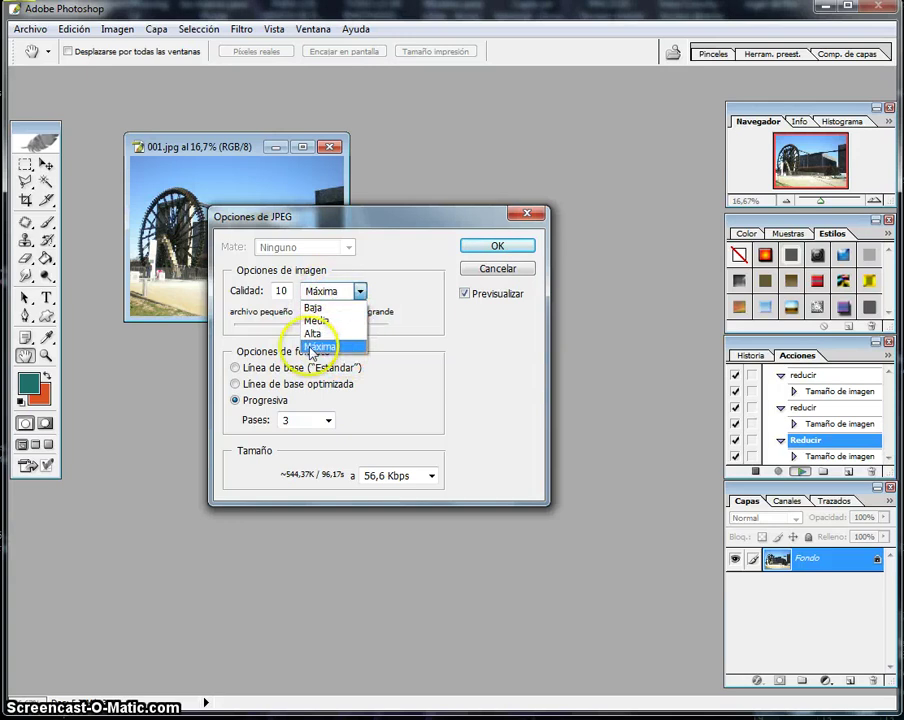
click(359, 297)
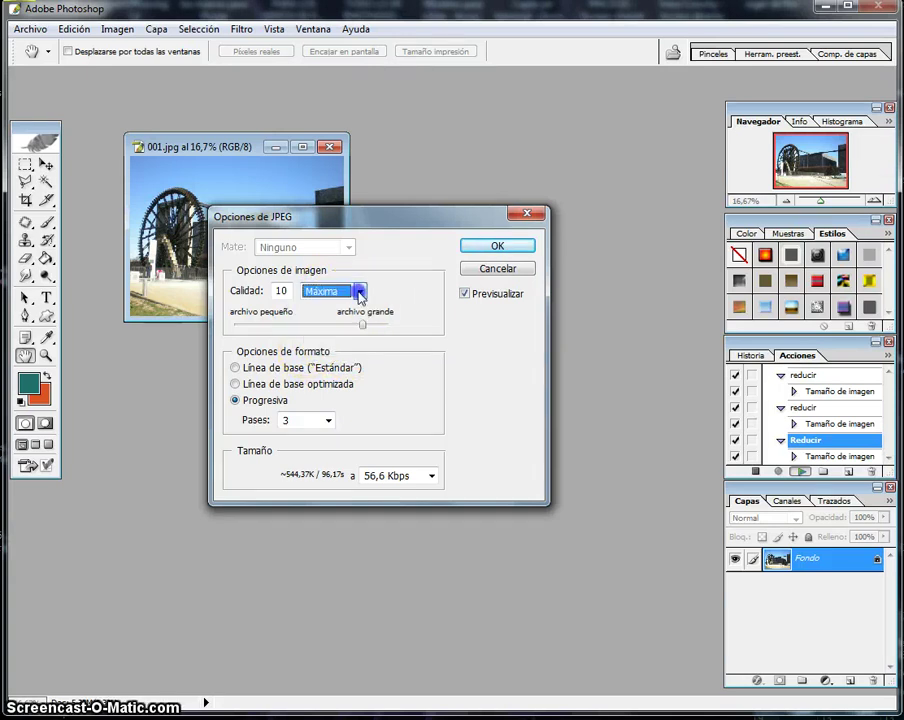
click(519, 251)
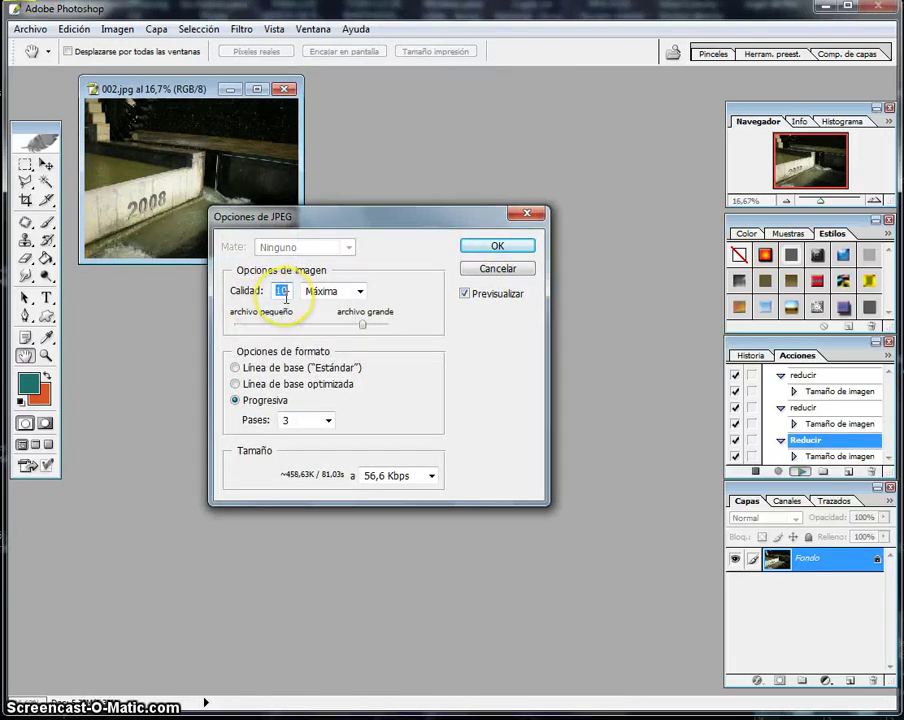
Step: Accept the same JPEG options for 002.jpg through 008.jpg until the batch finishes
click(520, 248)
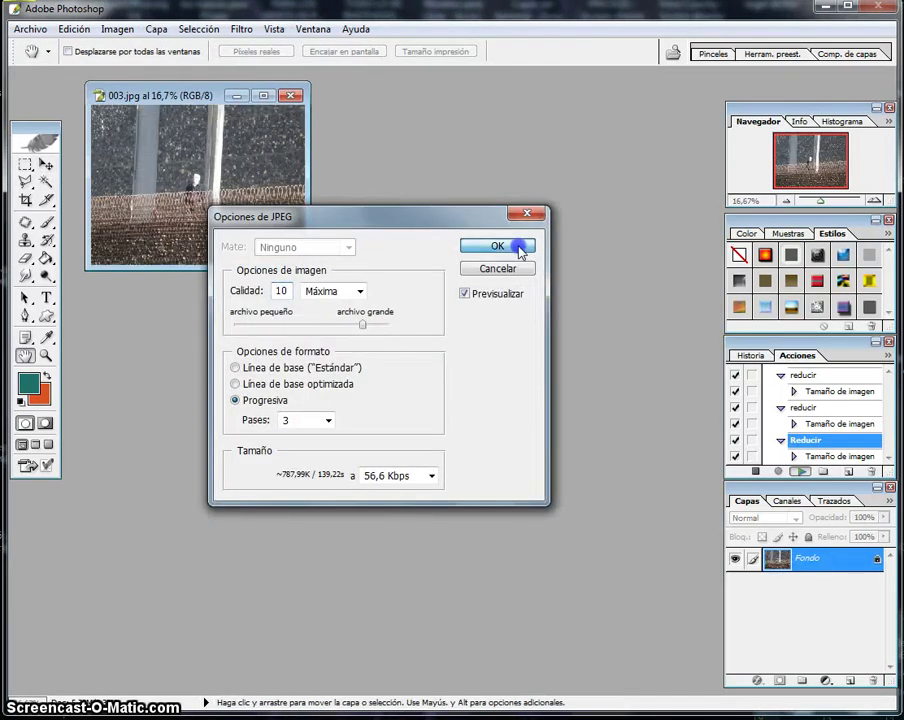
click(520, 248)
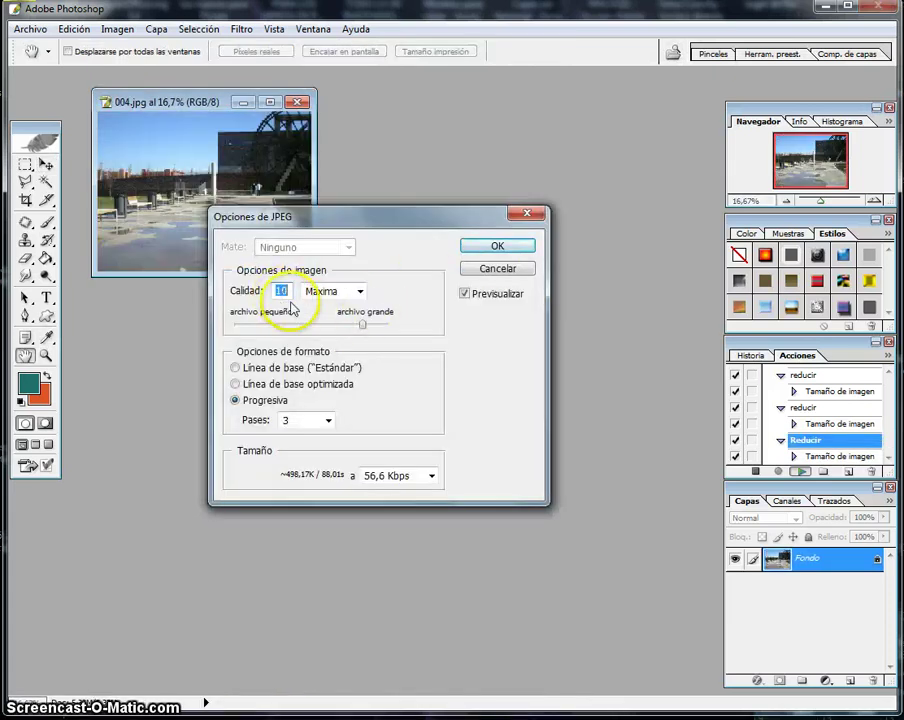
click(518, 249)
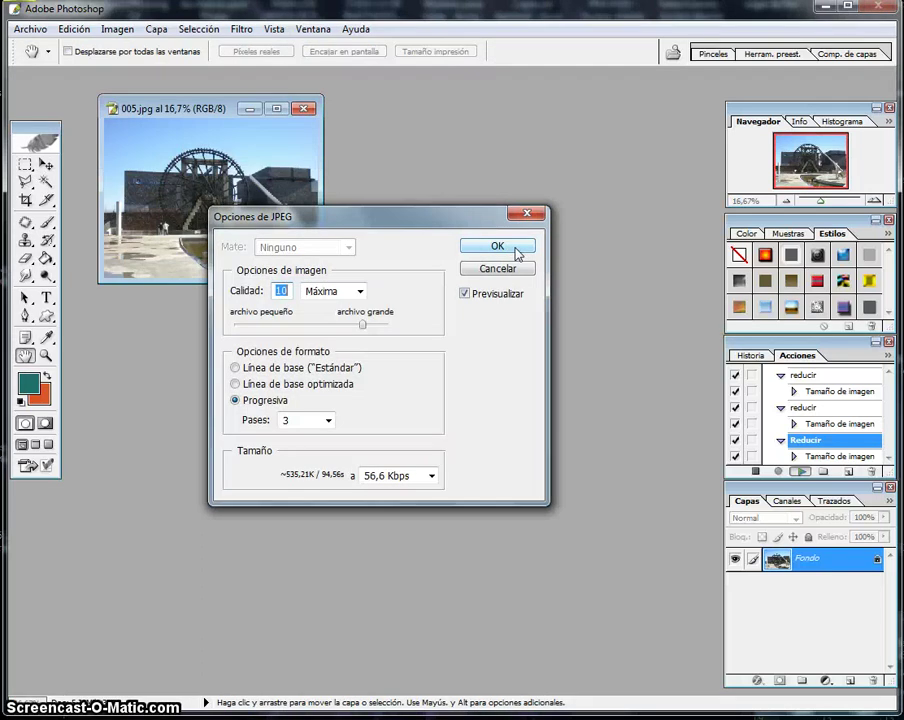
click(516, 250)
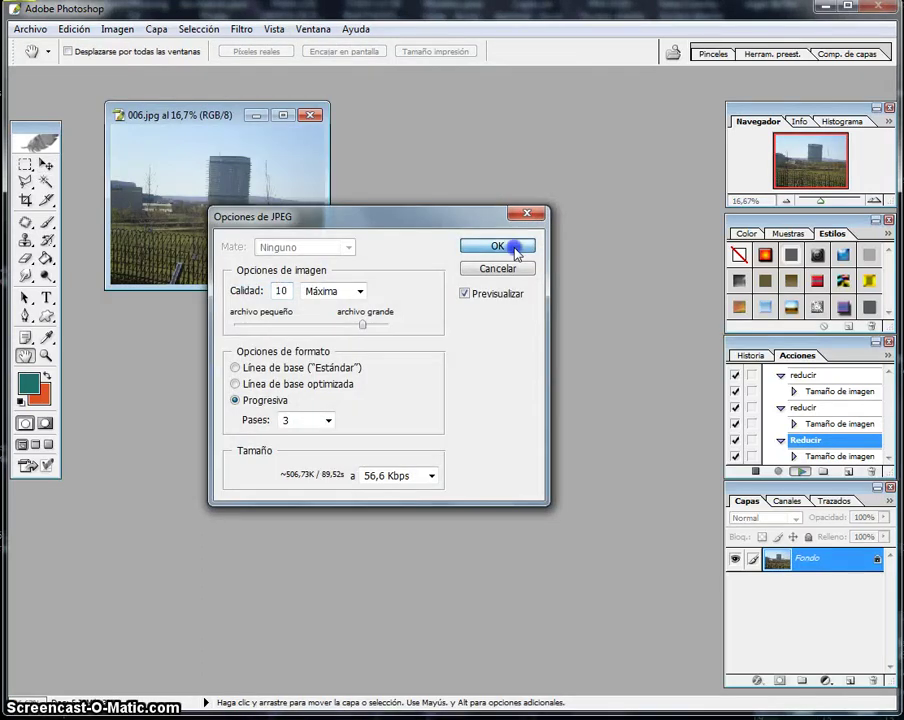
click(516, 250)
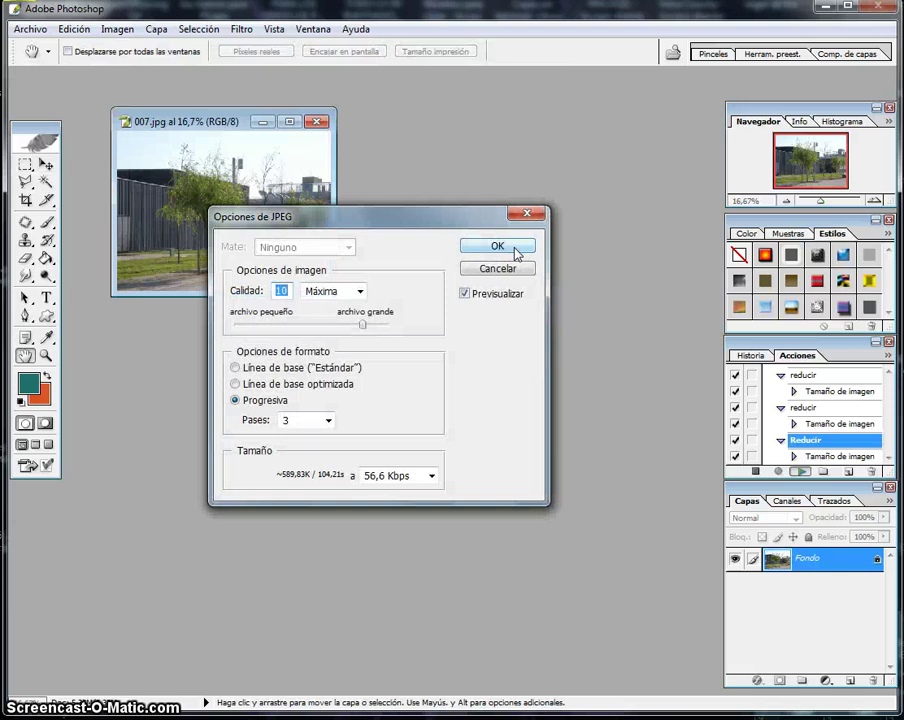
click(516, 250)
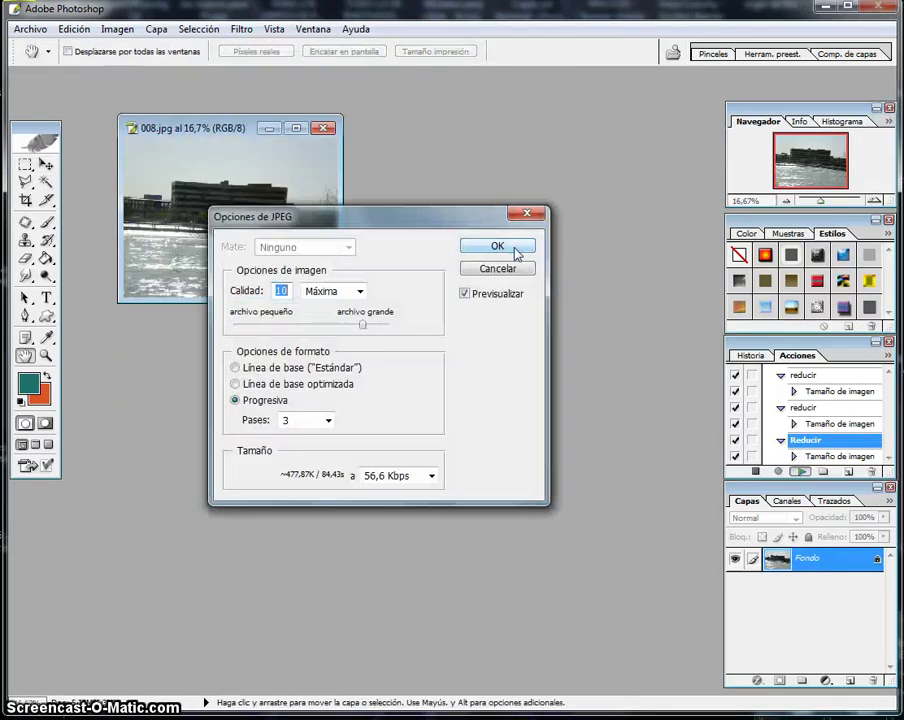
click(516, 250)
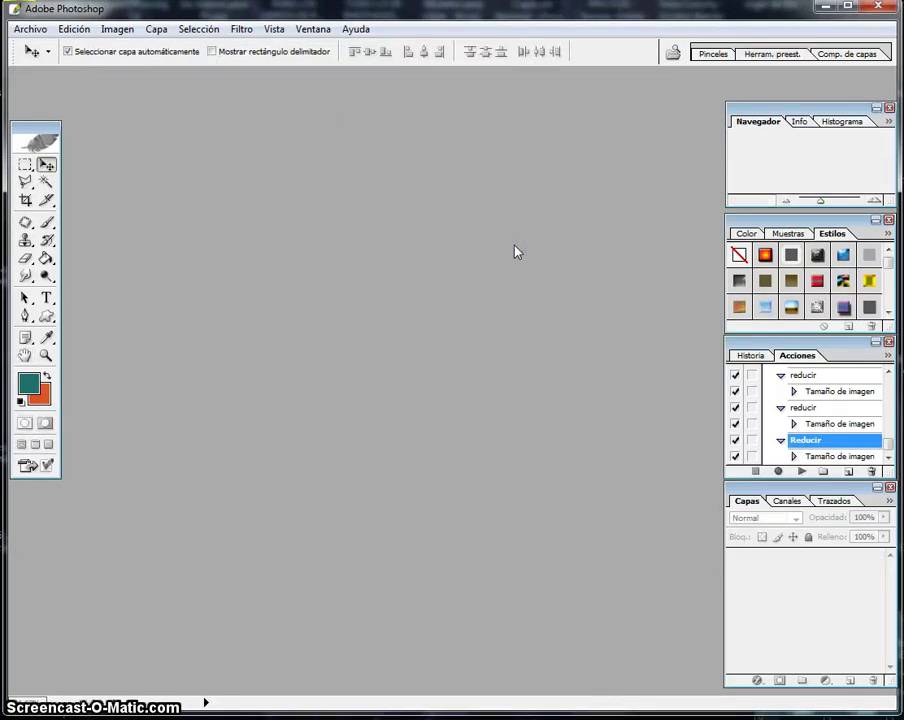